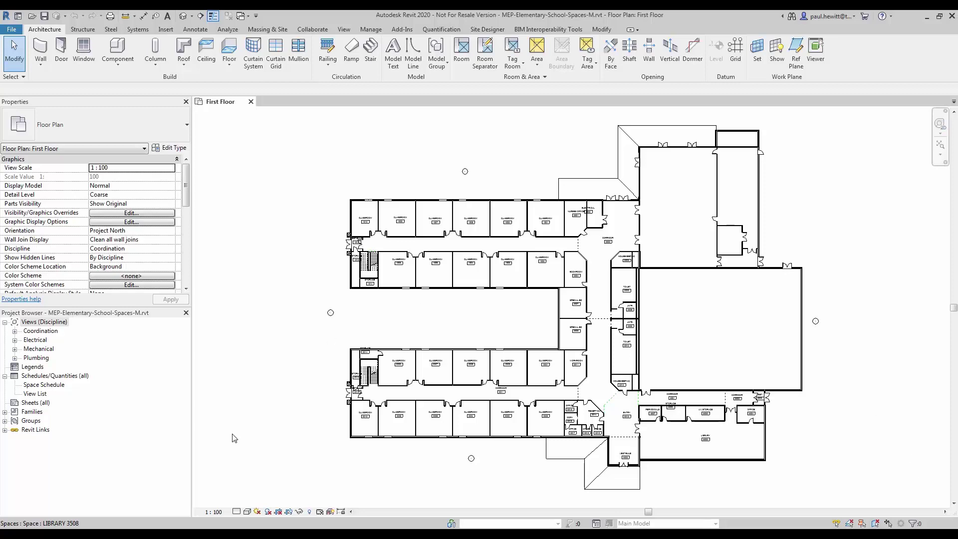
- Duplicate the First Floor plan with detailing
left_click(15, 331)
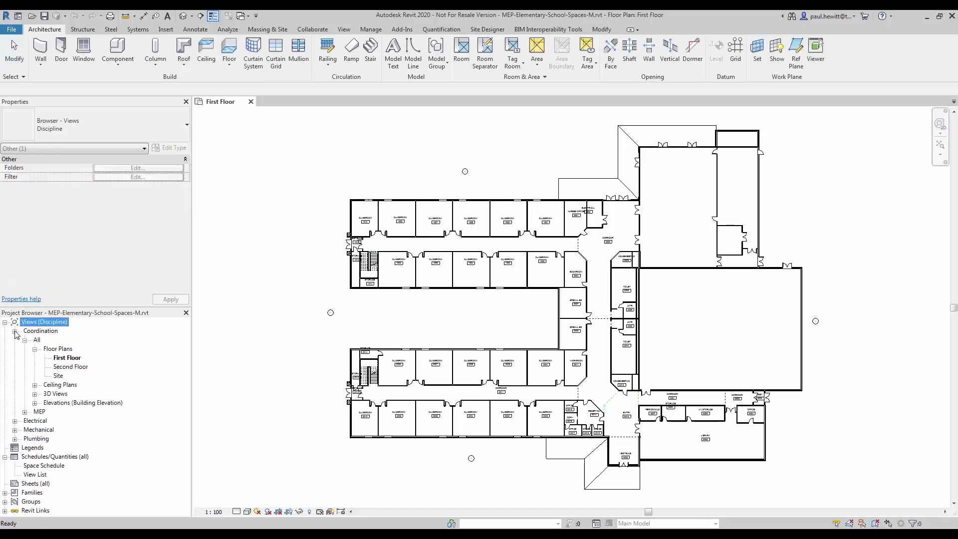
right_click(65, 357)
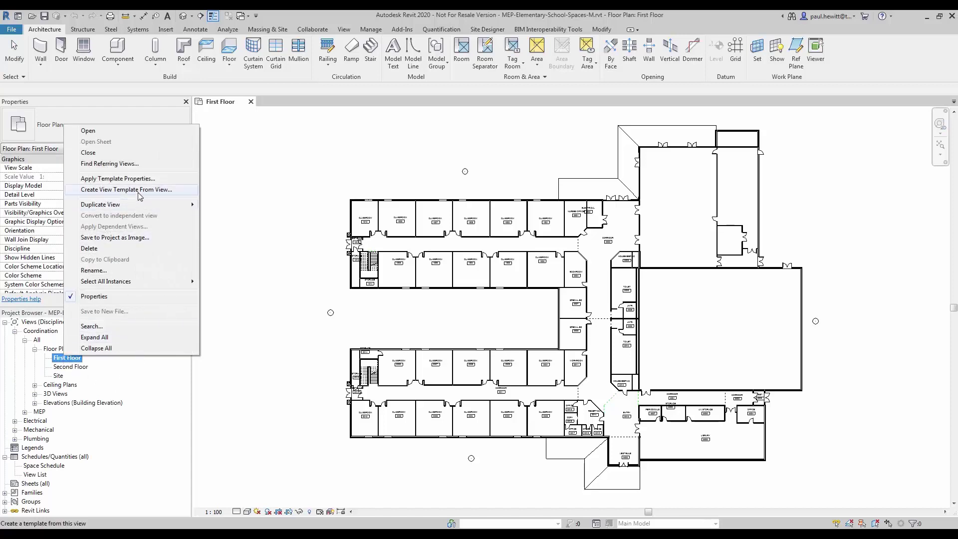
mouse_move(165, 205)
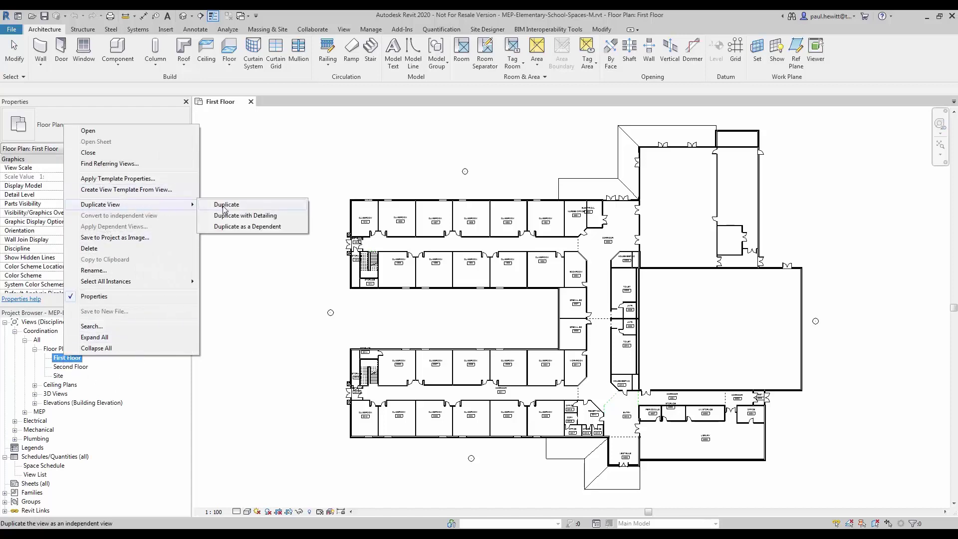
left_click(280, 218)
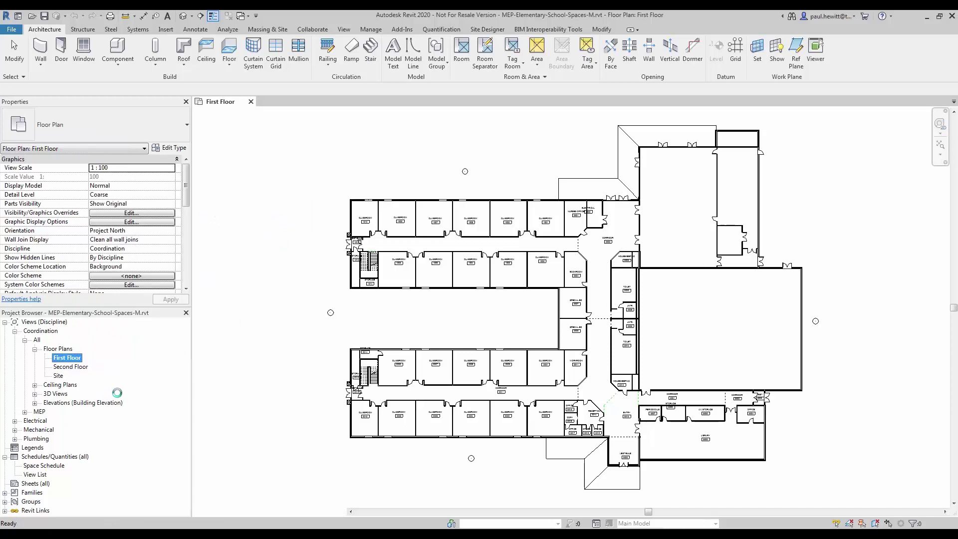
- Rename the duplicated plan to 01 Space Plan
right_click(76, 367)
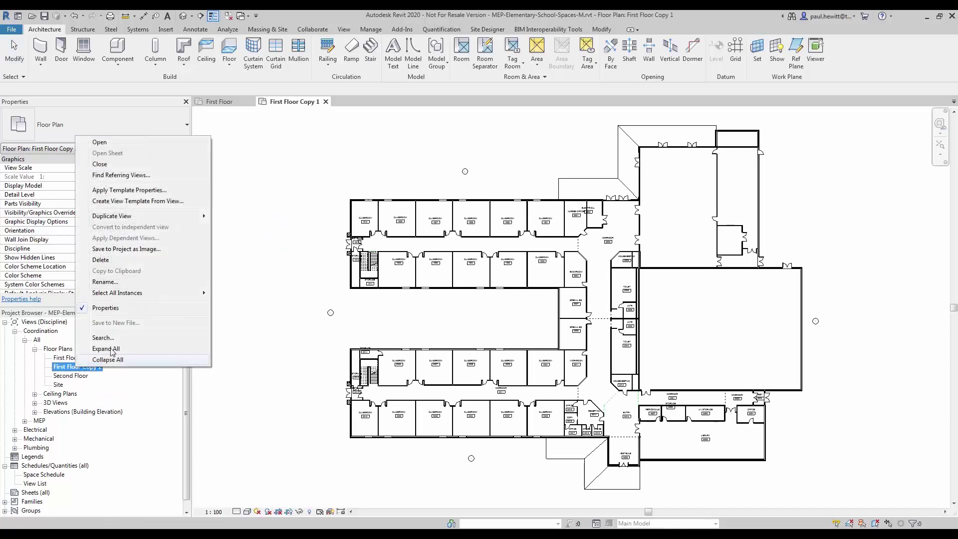
left_click(111, 281)
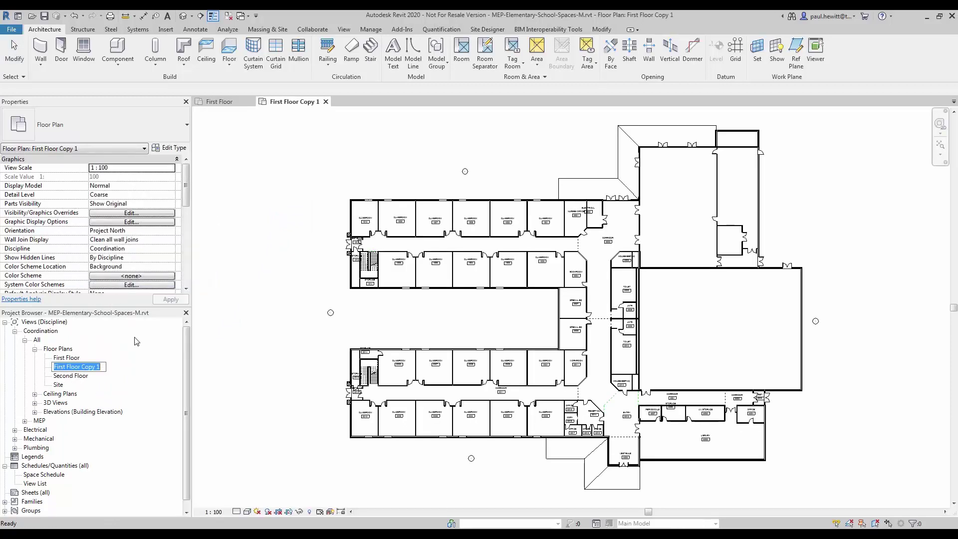
type("01 Space Plan")
- Confirm the 01 Space Plan name and set the view's Sub-Discipline to MEP
key("Return")
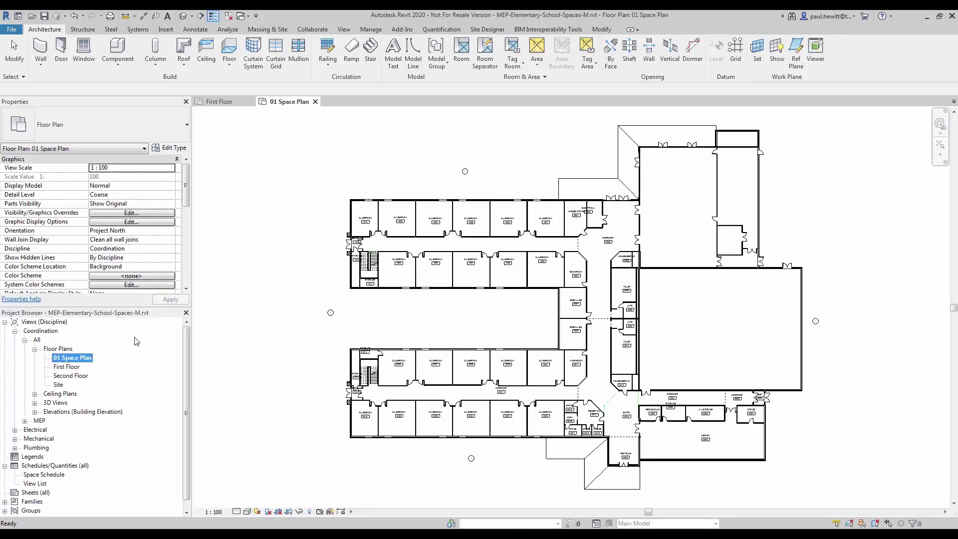
left_click_drag(184, 200, 186, 228)
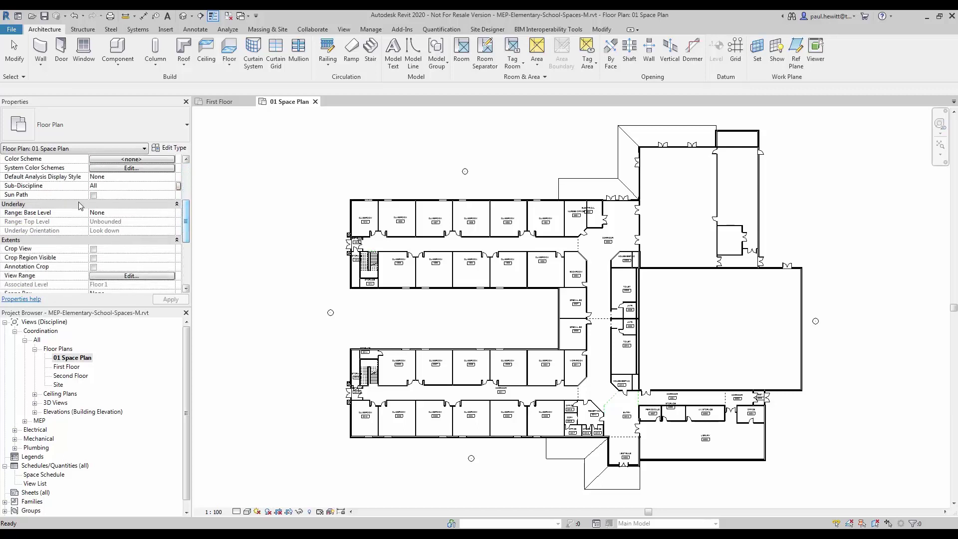
left_click(158, 187)
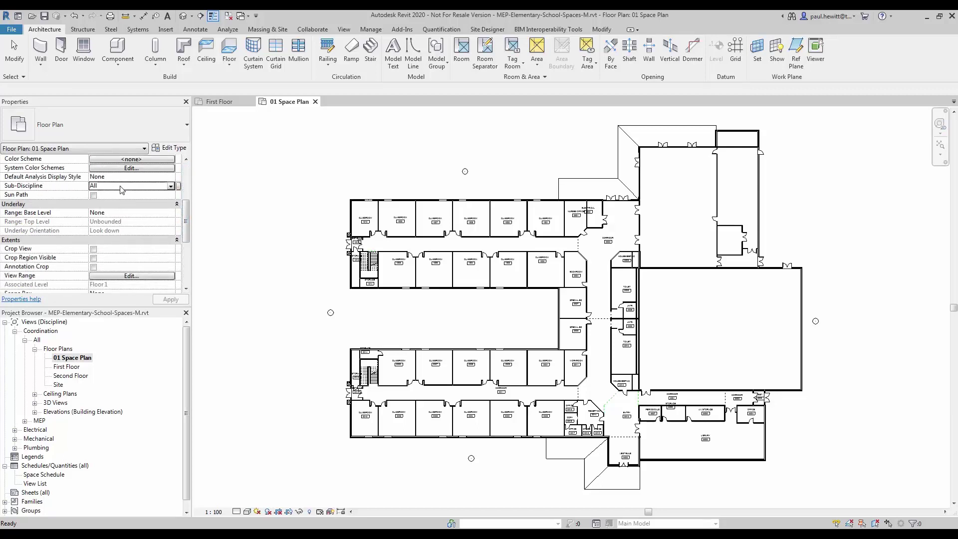
left_click(171, 186)
left_click(109, 217)
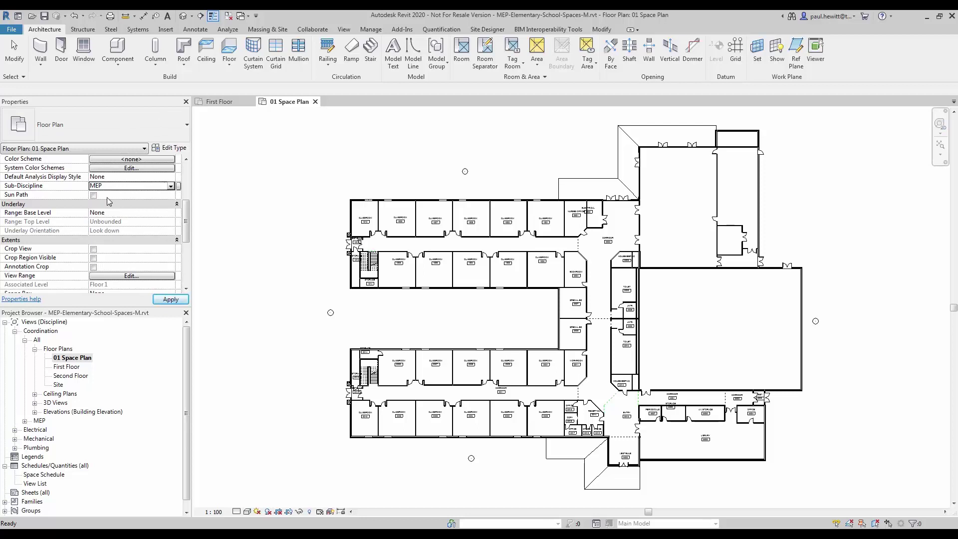
left_click(170, 299)
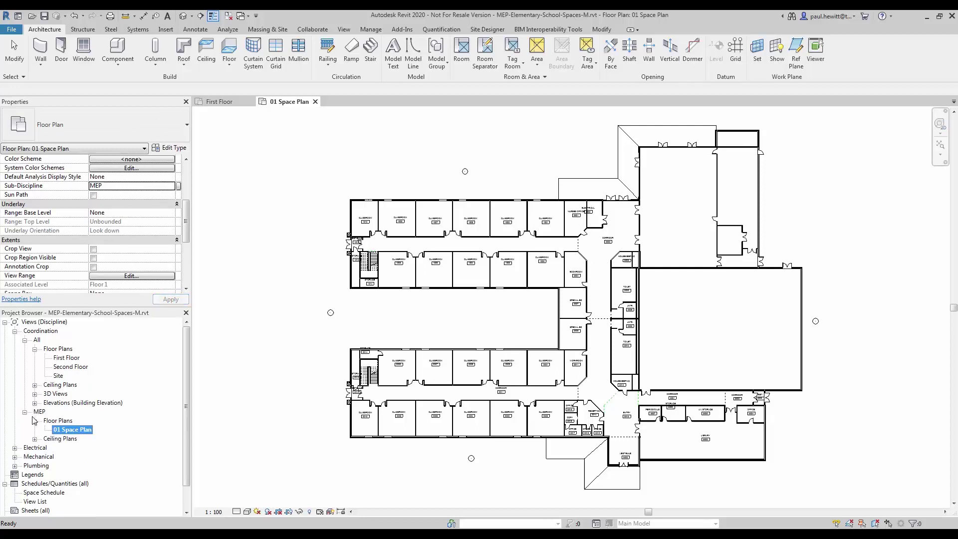
- Turn on the Spaces Interior subcategory in the view's Visibility/Graphics settings (VG)
left_click(446, 301)
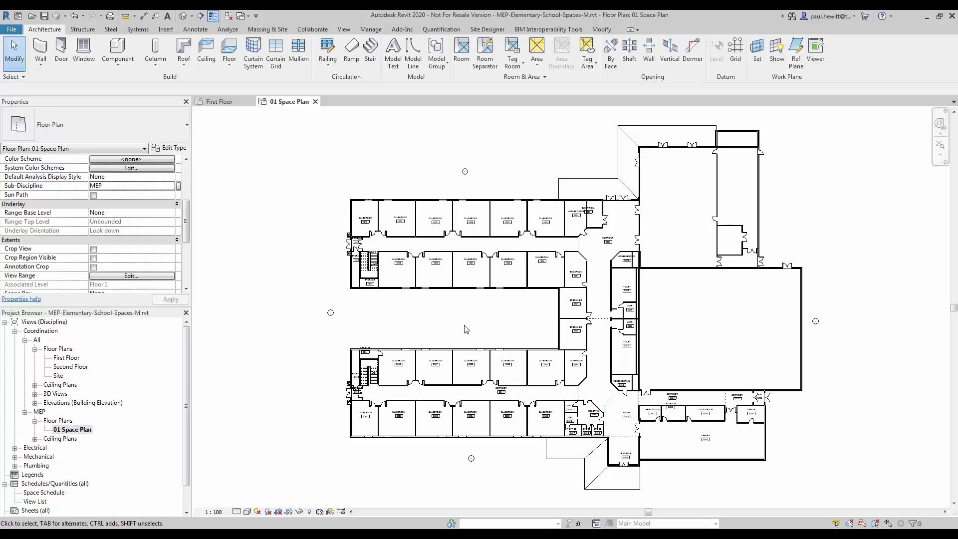
key("v")
key("g")
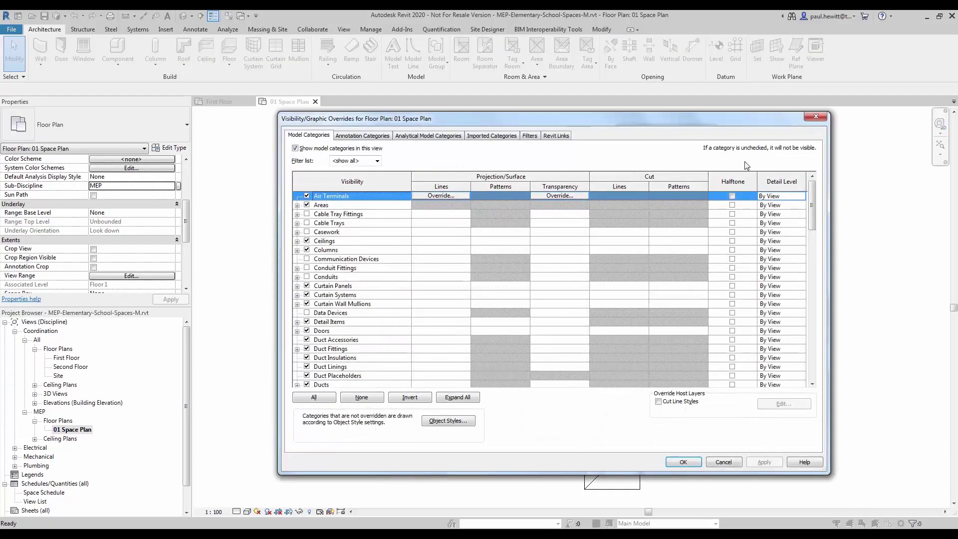
left_click_drag(812, 215, 812, 313)
left_click(297, 313)
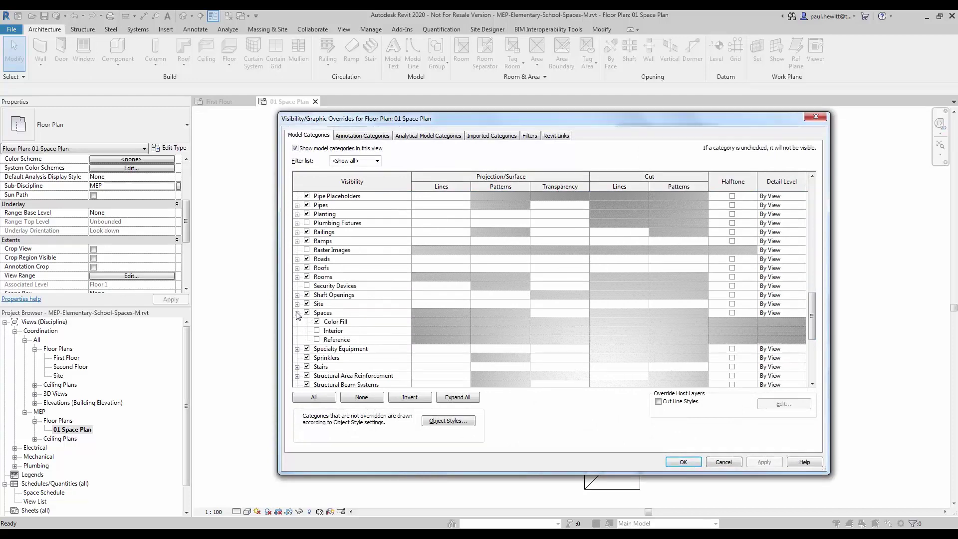
left_click(317, 331)
left_click(684, 463)
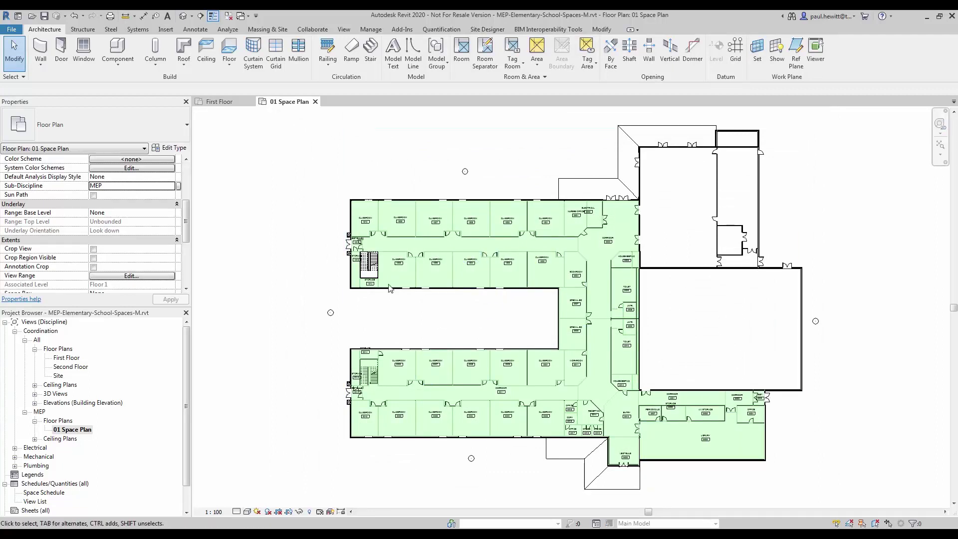
- Create a view template named Space Plan from the 01 Space Plan view
right_click(81, 430)
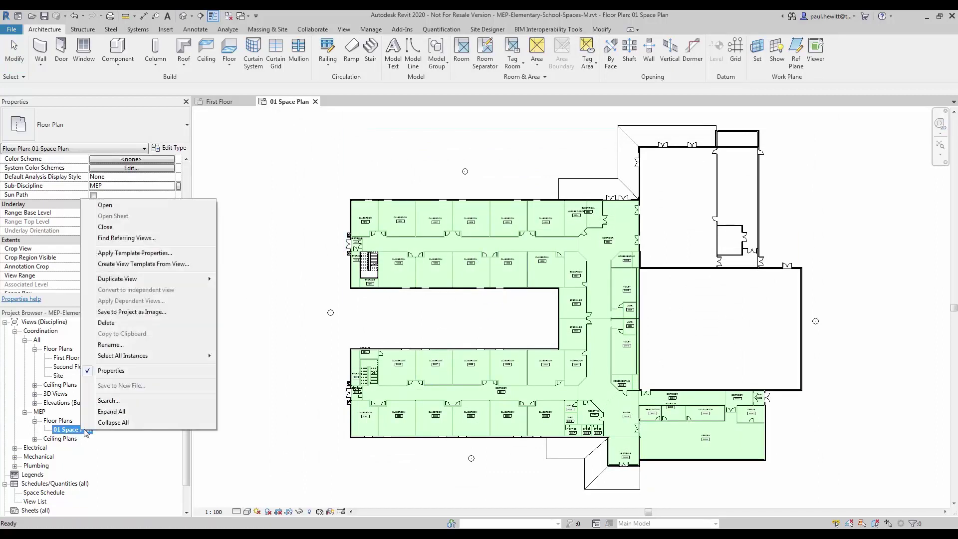
left_click(177, 263)
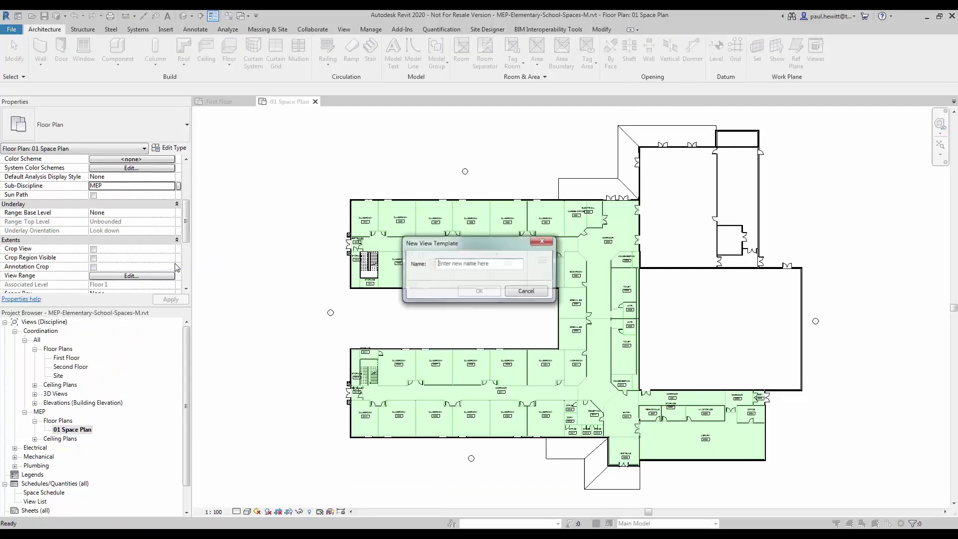
type("Space Plan")
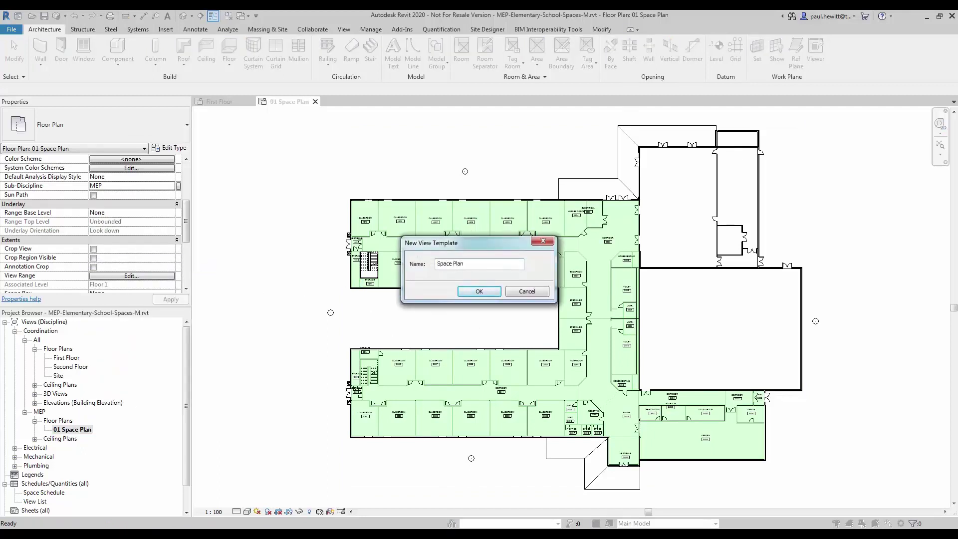
key("Return")
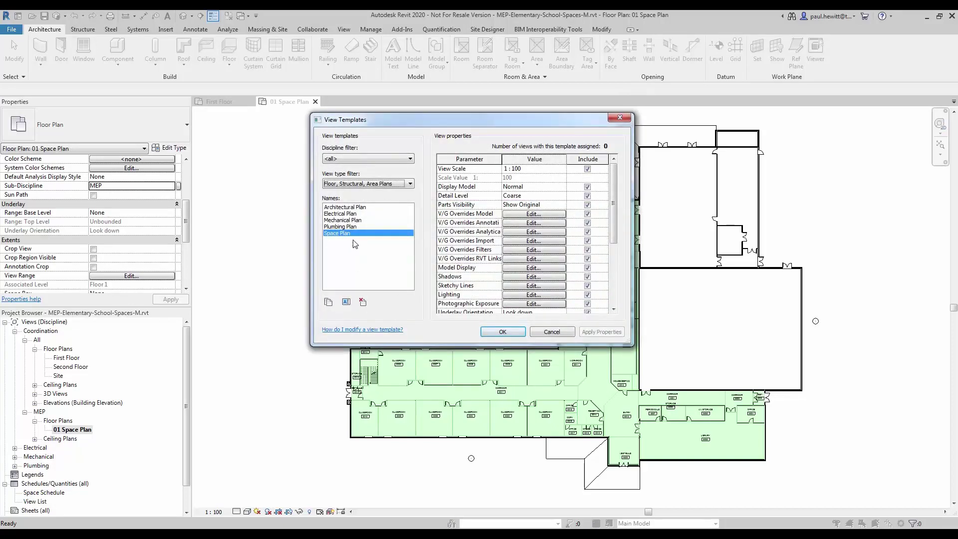
- Close the view templates list and zoom into the floor plan
left_click(510, 335)
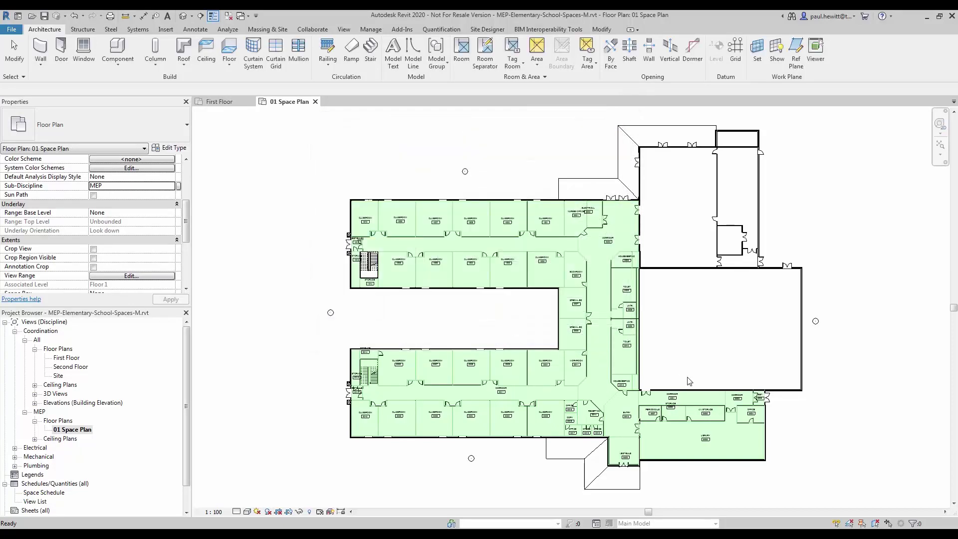
middle_click_drag(663, 331, 537, 318)
scroll(536, 319, "up", 3)
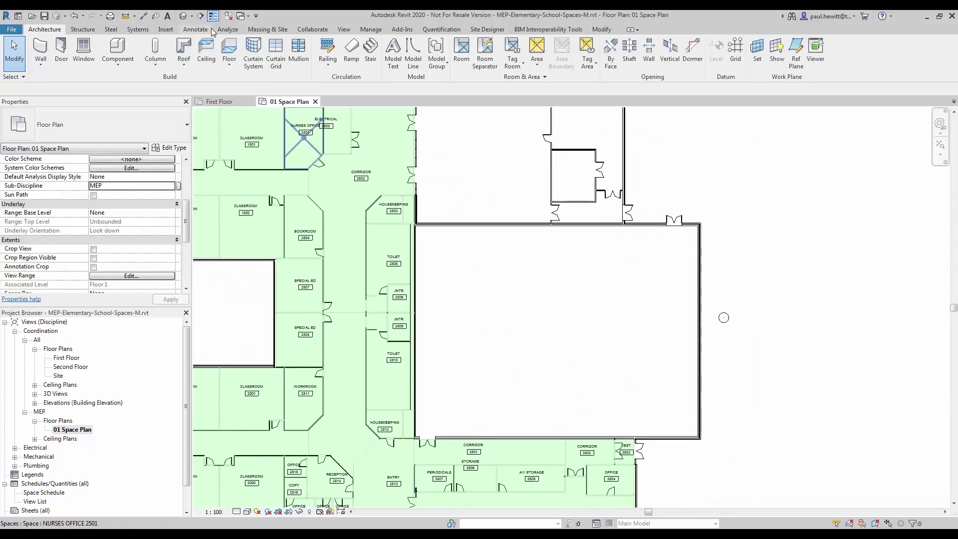
- Place a space with upper limit Floor 2 and offset 0 in the large empty room
left_click(227, 29)
left_click(264, 48)
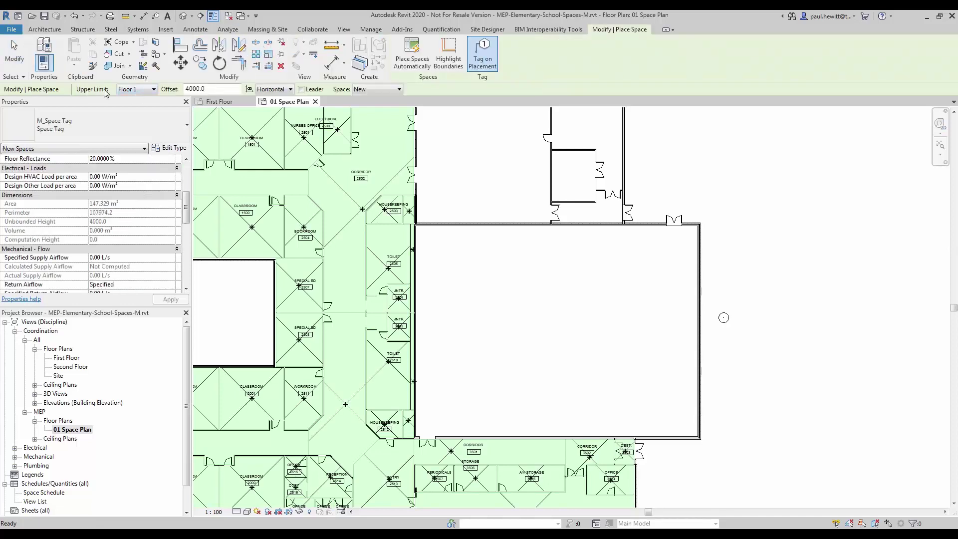
left_click(146, 89)
left_click(142, 111)
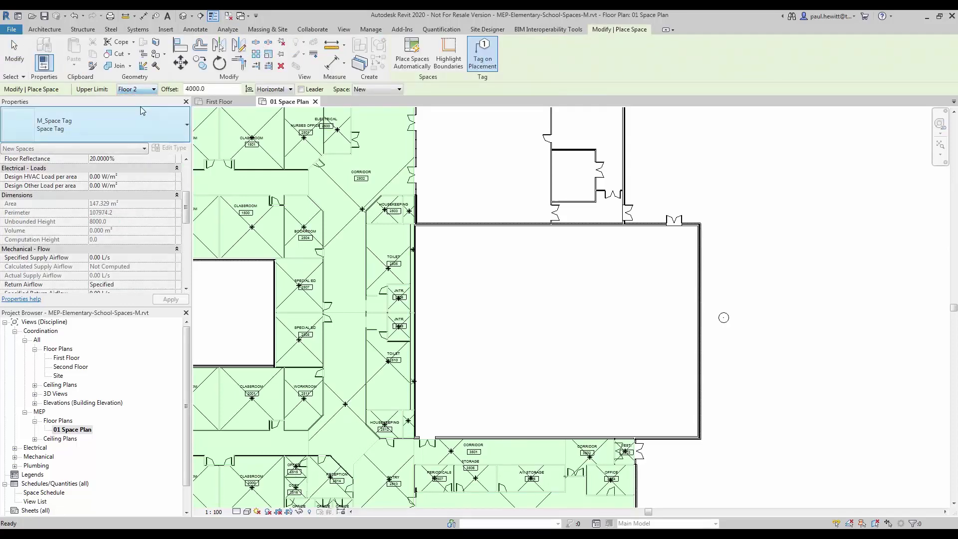
left_click_drag(205, 88, 197, 88)
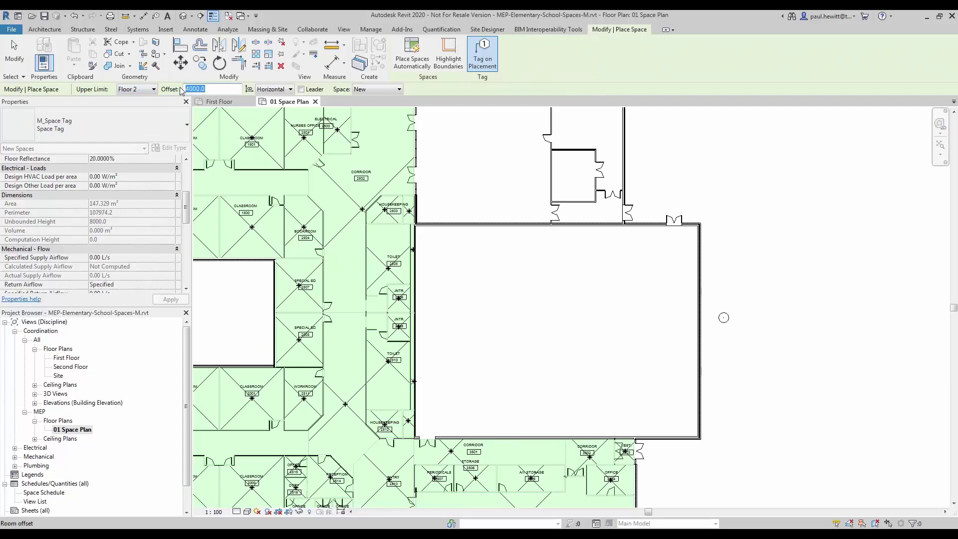
type("0")
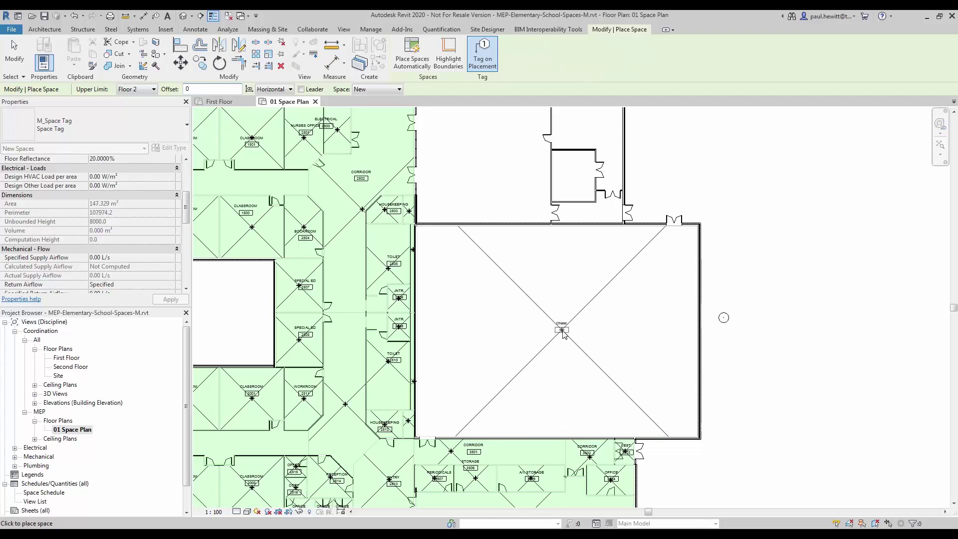
left_click(562, 331)
- Select the Chase space and set its Number to 3500
left_click(22, 69)
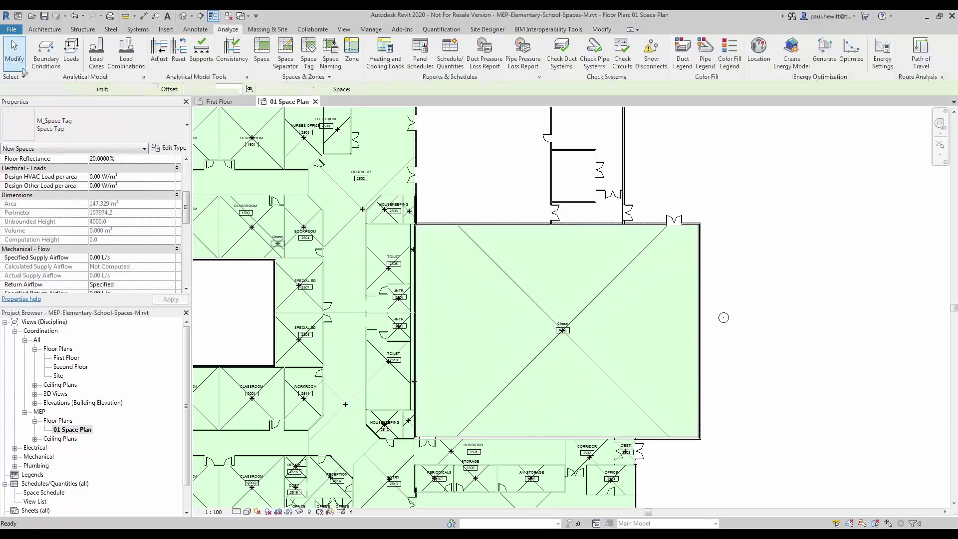
scroll(564, 332, "up", 5)
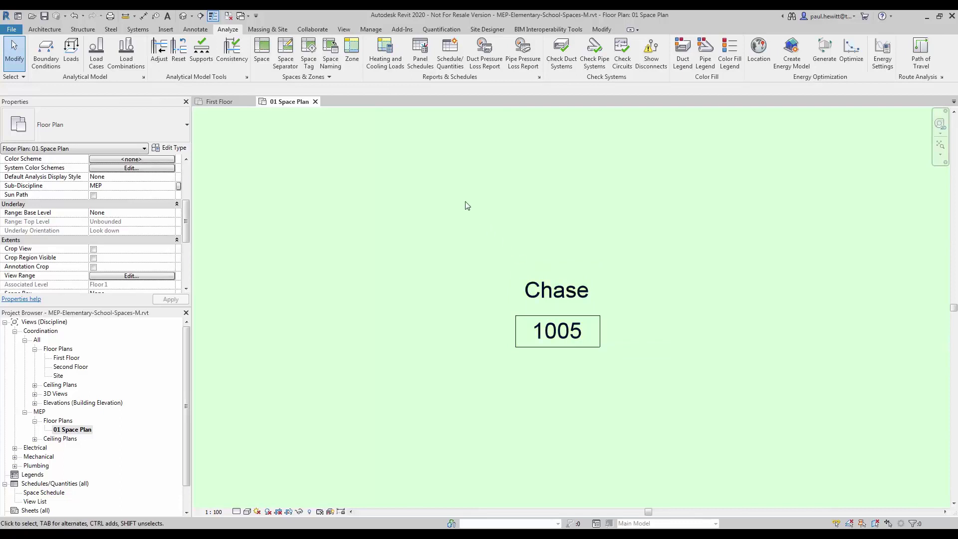
left_click(427, 201)
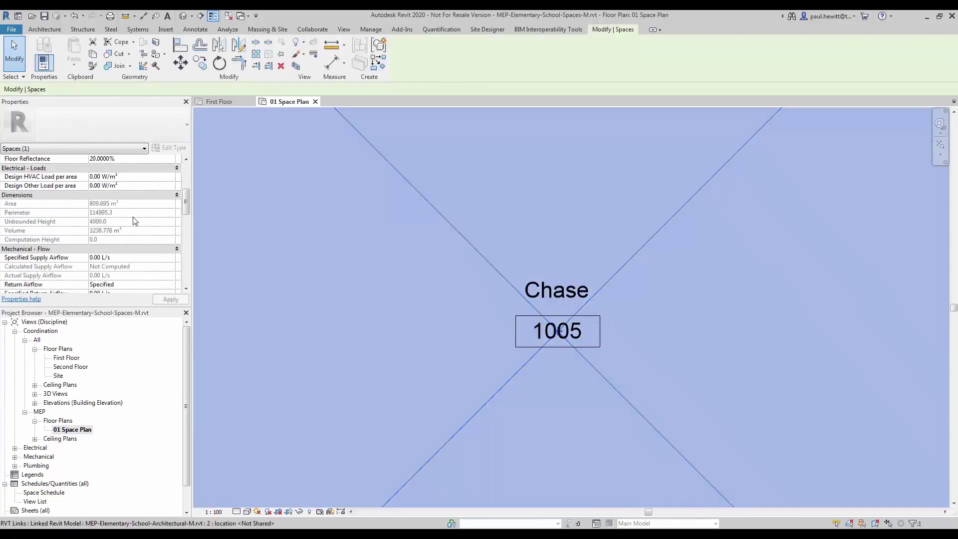
left_click_drag(185, 201, 185, 237)
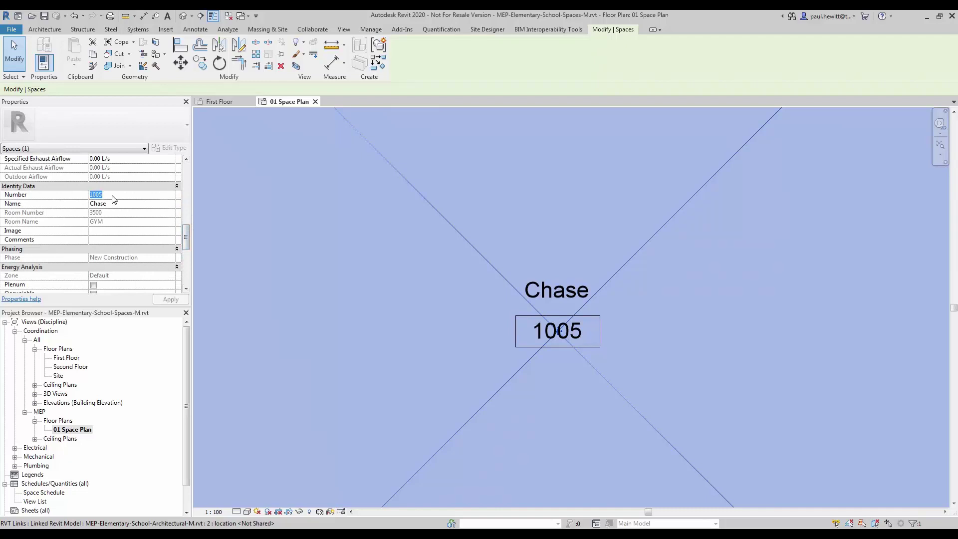
type("35")
key("Return")
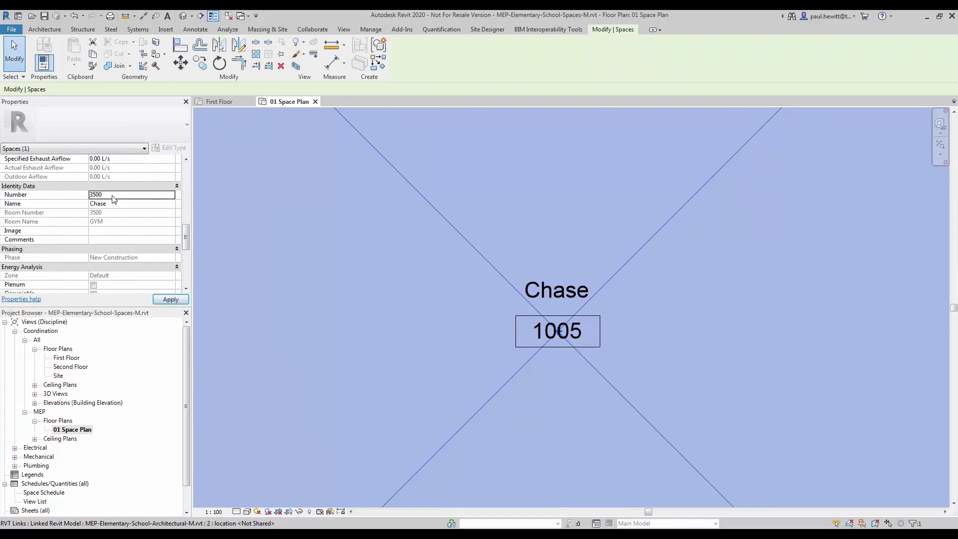
- Name the space GYM, apply, and pan to the rooms above it
left_click(112, 203)
type("GYM")
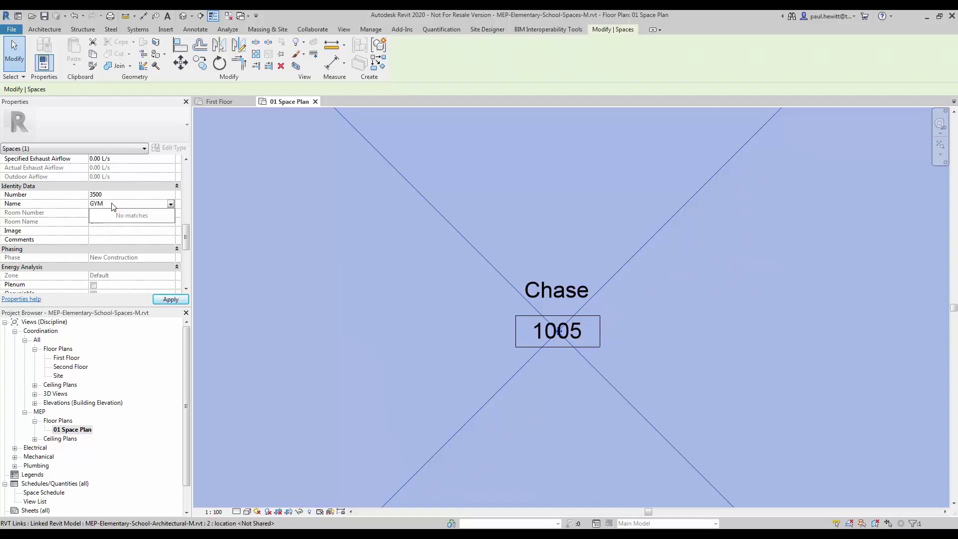
key("Return")
left_click(170, 299)
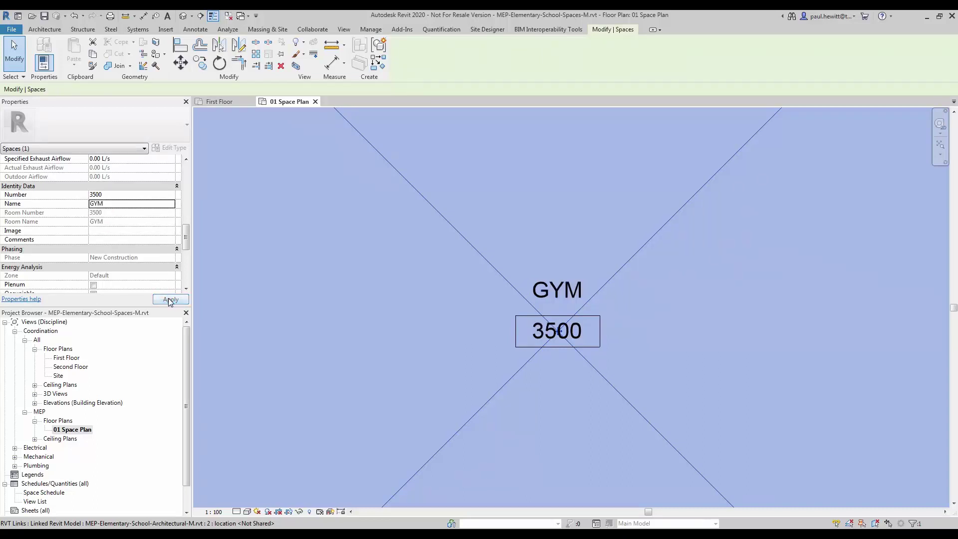
scroll(549, 314, "down", 8)
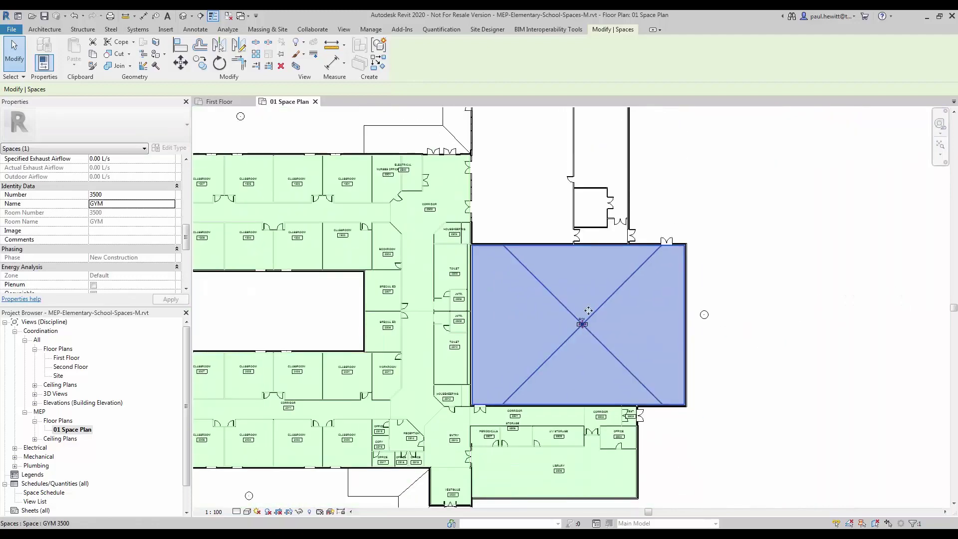
middle_click_drag(589, 311, 567, 466)
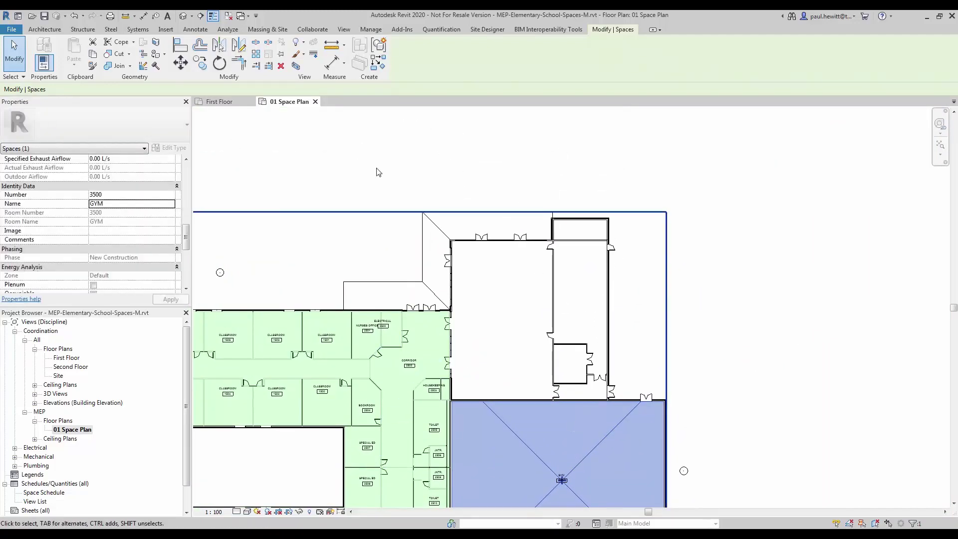
- Automatically place spaces in all remaining empty rooms, creating 10 spaces
left_click(227, 29)
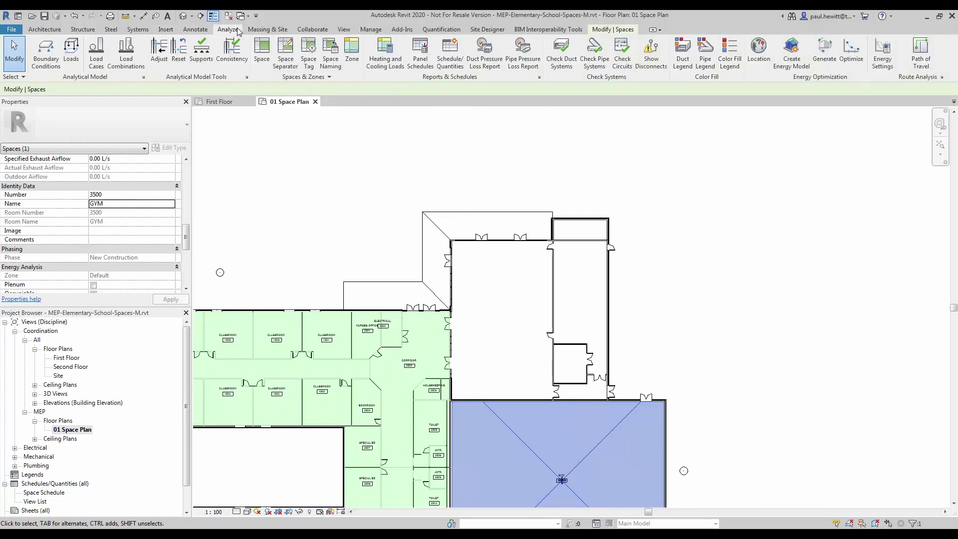
left_click(263, 51)
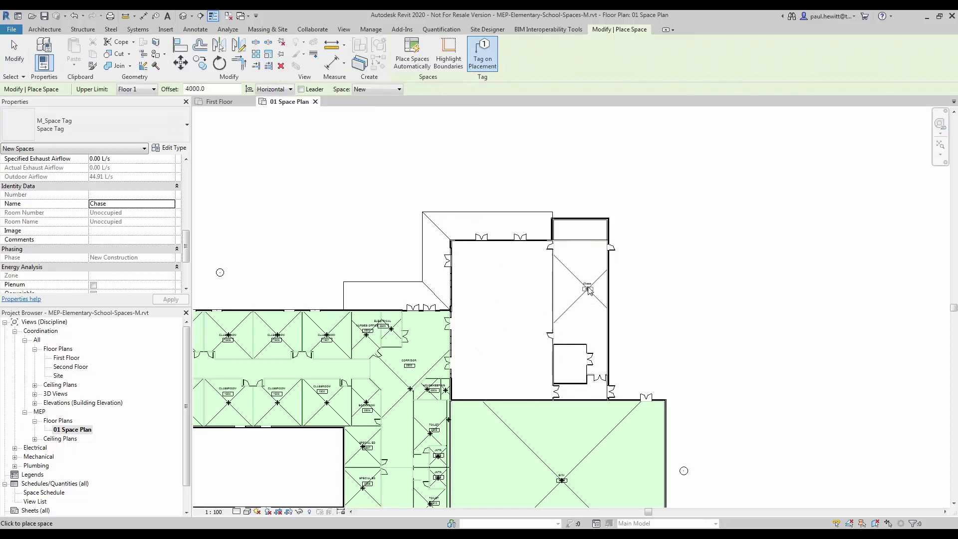
left_click(426, 64)
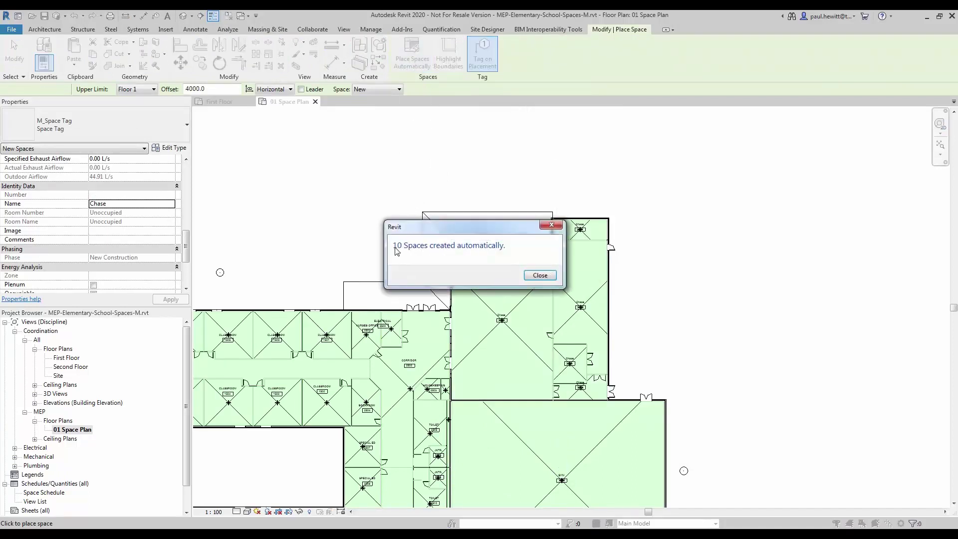
left_click(539, 275)
key("Escape")
key("Escape")
- Run Space Naming with names and numbers, limited to Floor 1
scroll(516, 318, "up", 2)
scroll(517, 318, "up", 3)
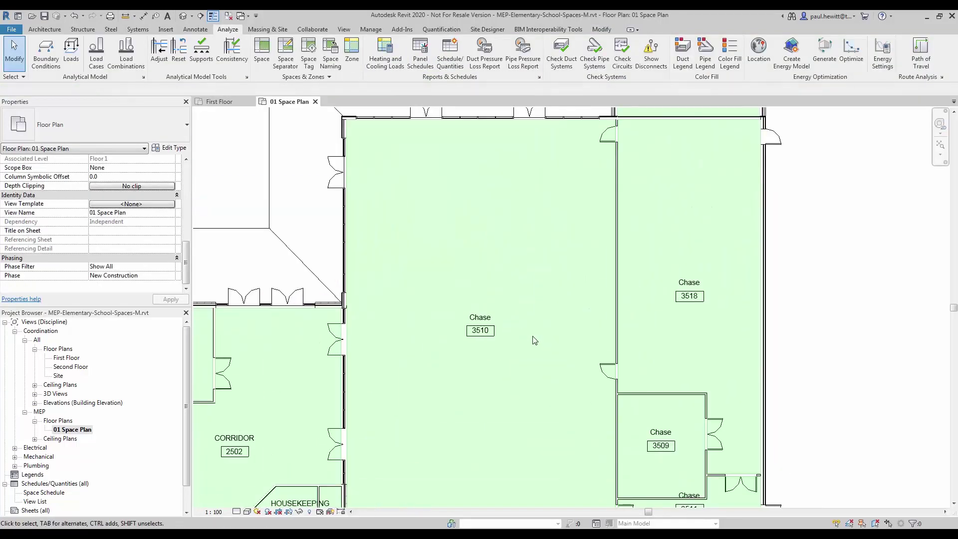
left_click(403, 258)
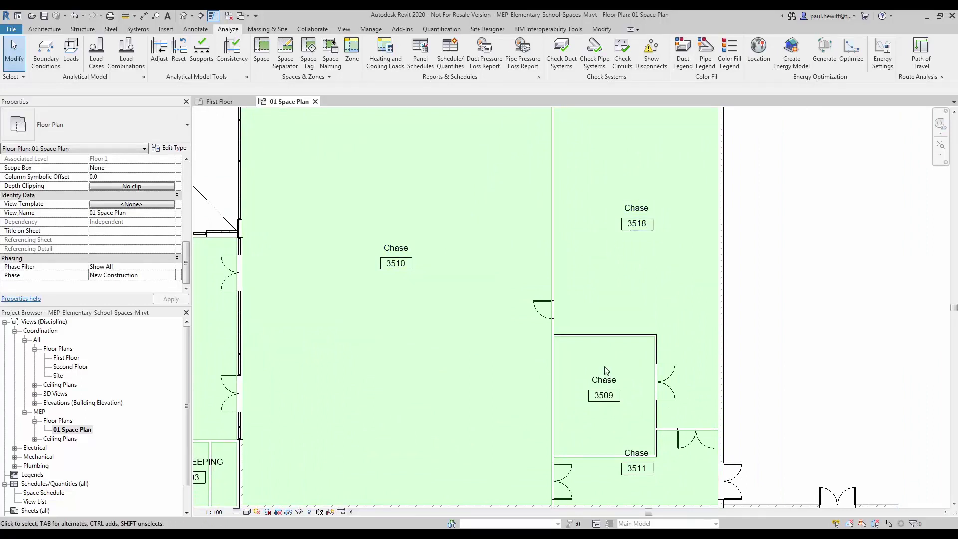
left_click(334, 68)
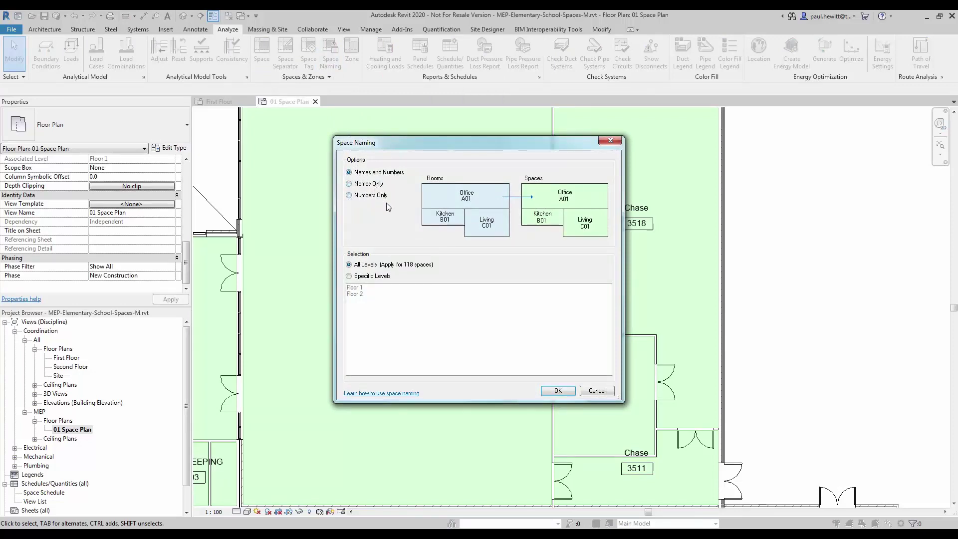
left_click(349, 277)
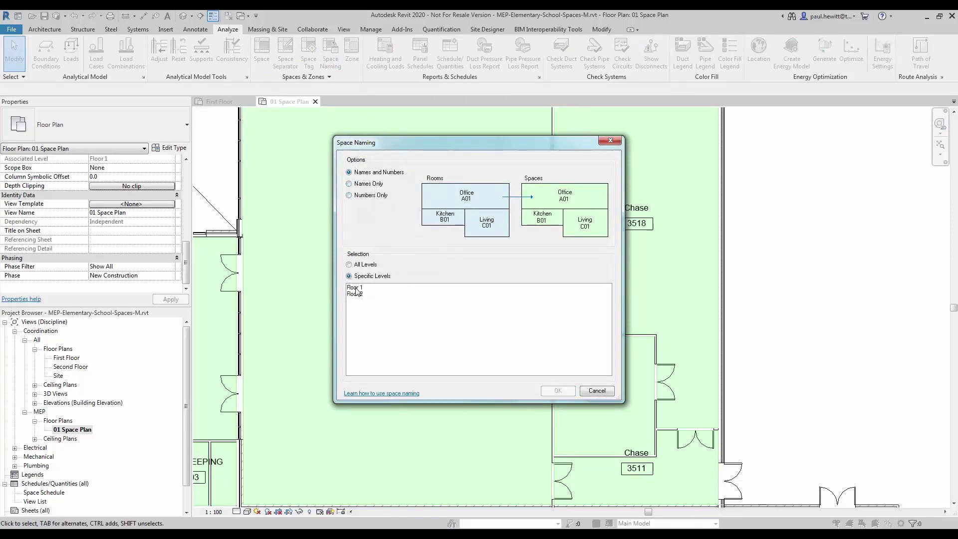
left_click(357, 289)
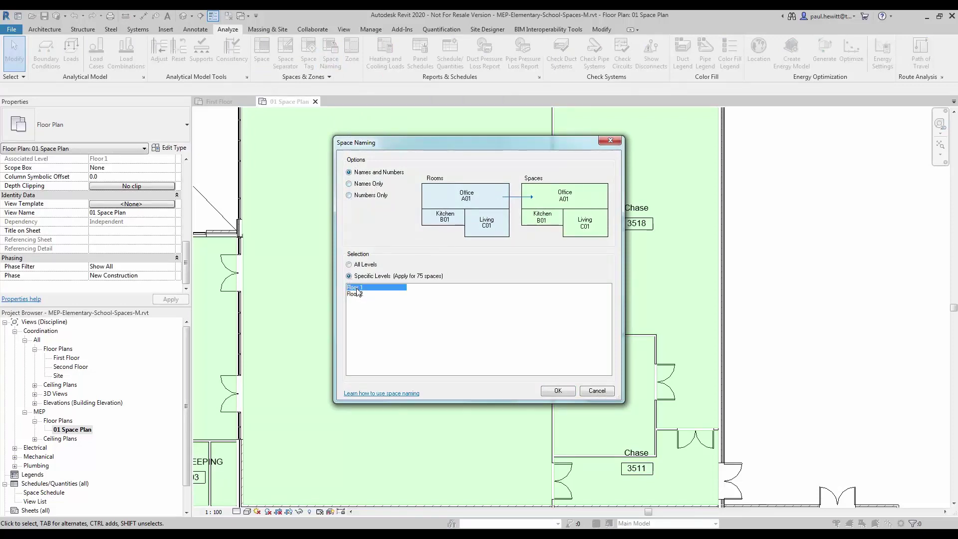
left_click(556, 390)
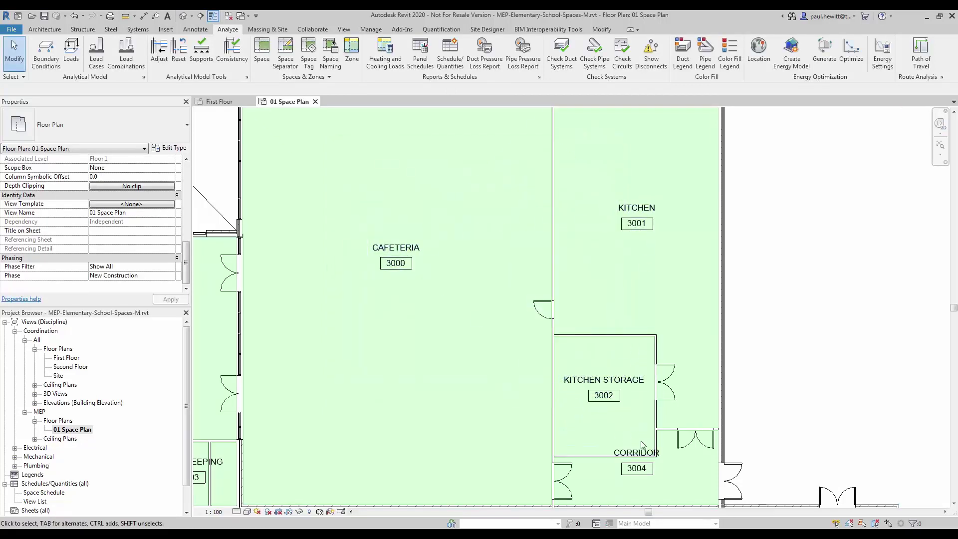
- Move the CORRIDOR space tag lower within the corridor
middle_click_drag(687, 448, 609, 297)
scroll(562, 300, "up", 4)
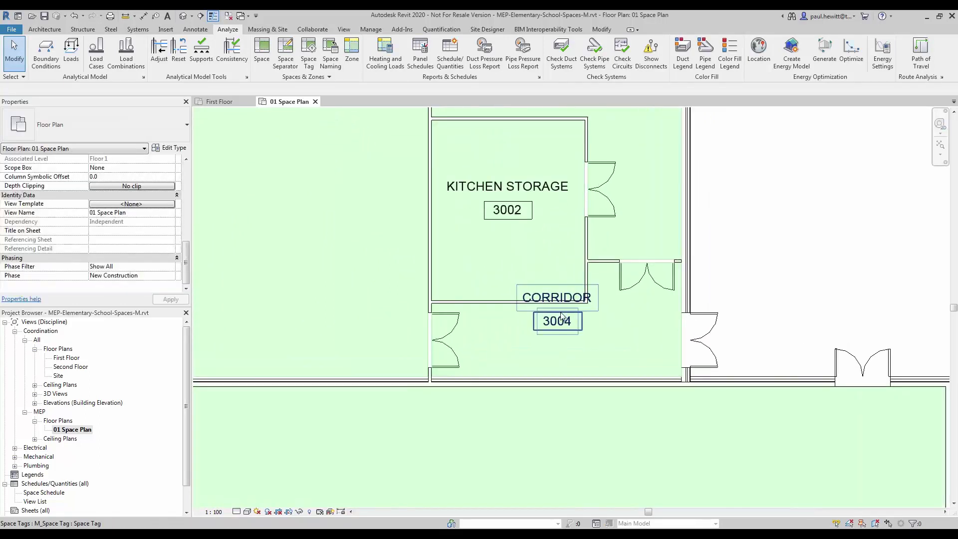
left_click(558, 343)
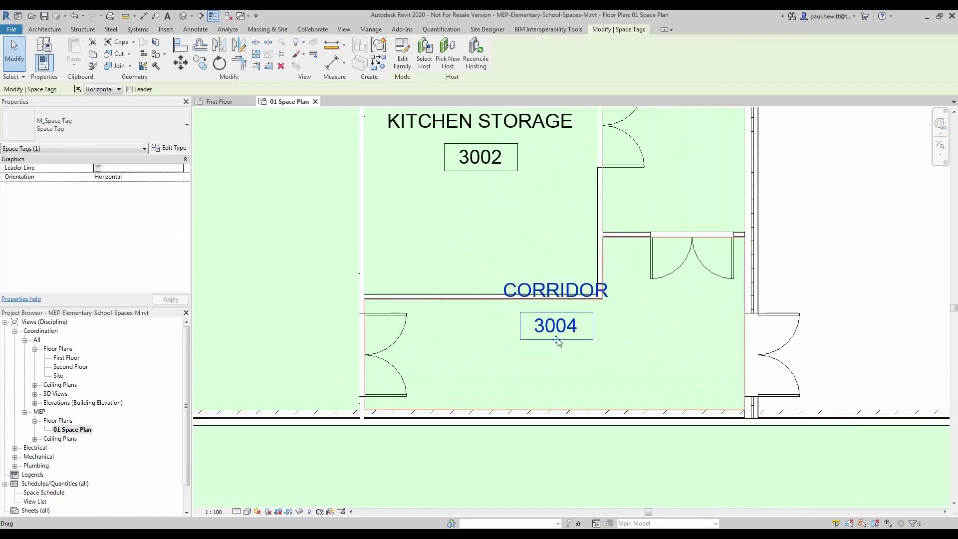
left_click_drag(558, 344, 569, 396)
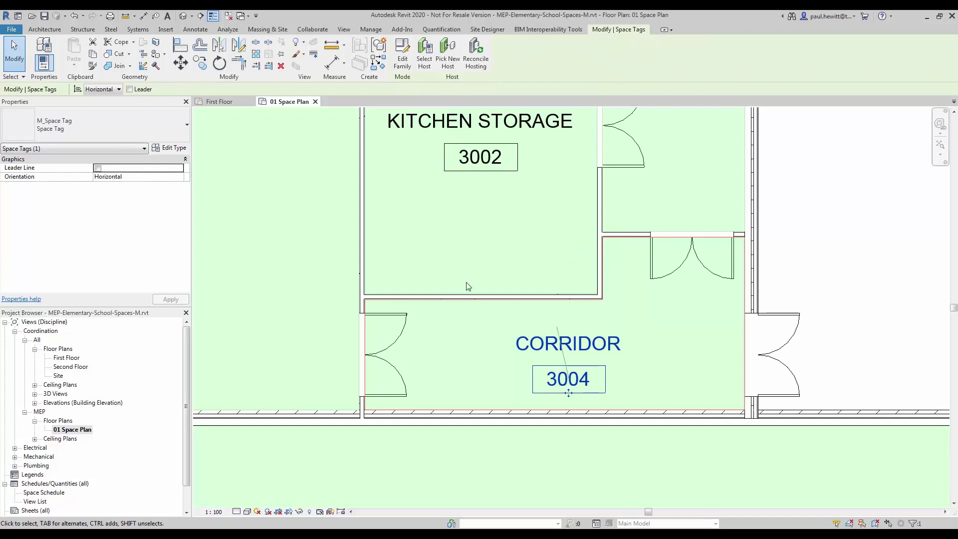
- Draw a horizontal space separator across Kitchen Storage from right wall to left wall
left_click(227, 29)
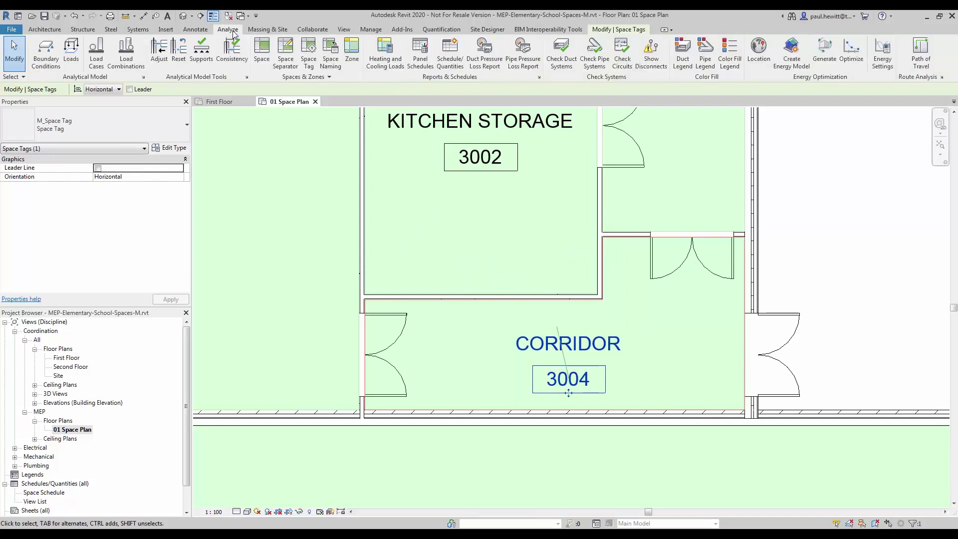
left_click(285, 49)
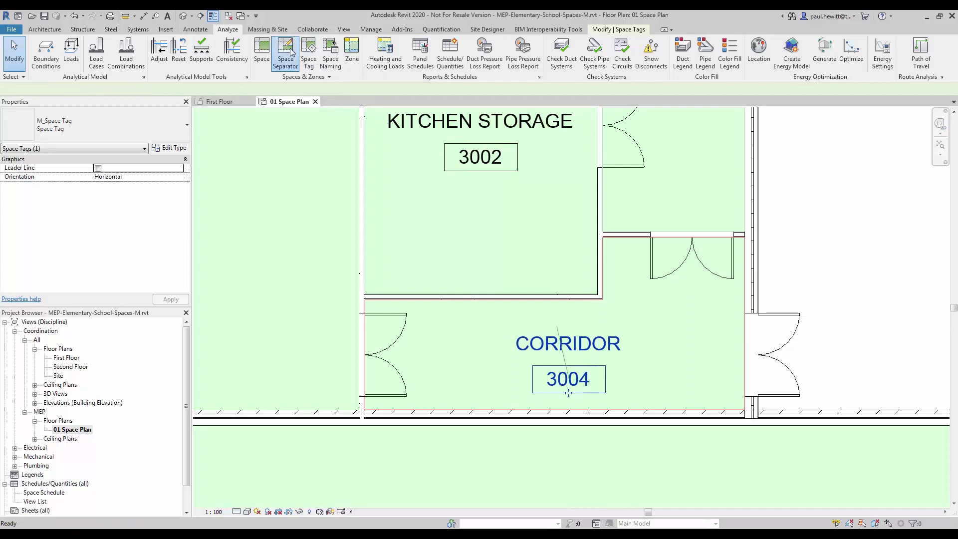
left_click(601, 236)
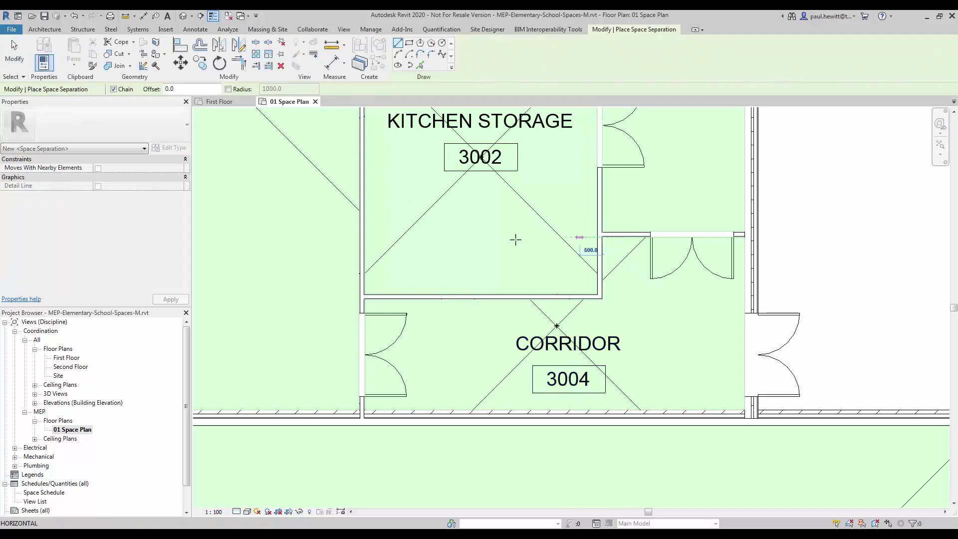
left_click(367, 237)
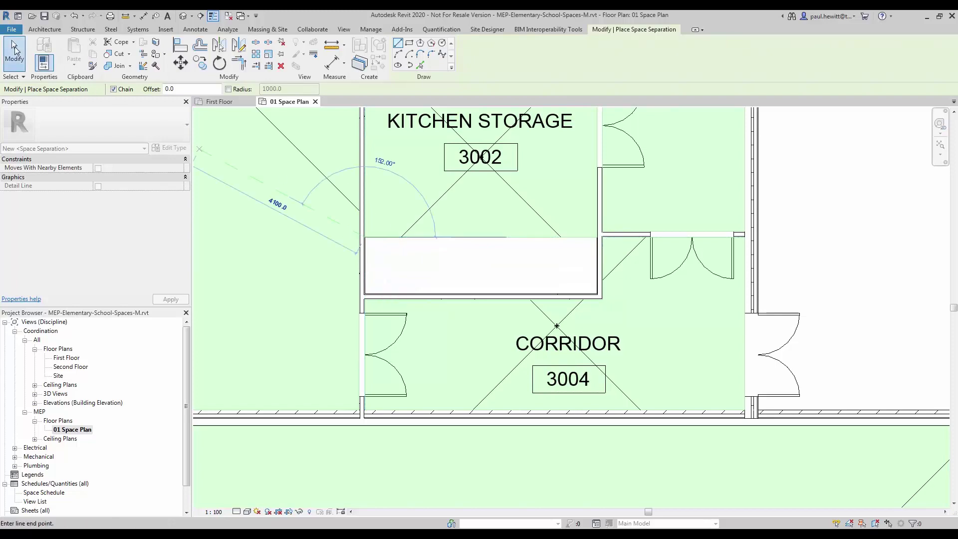
left_click(14, 50)
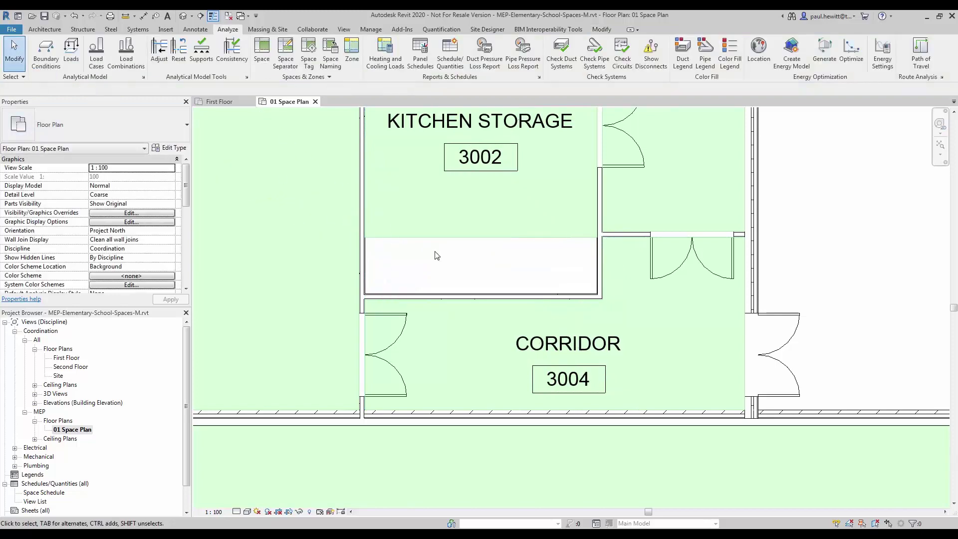
- Place a new space in the strip below kitchen storage
left_click(264, 53)
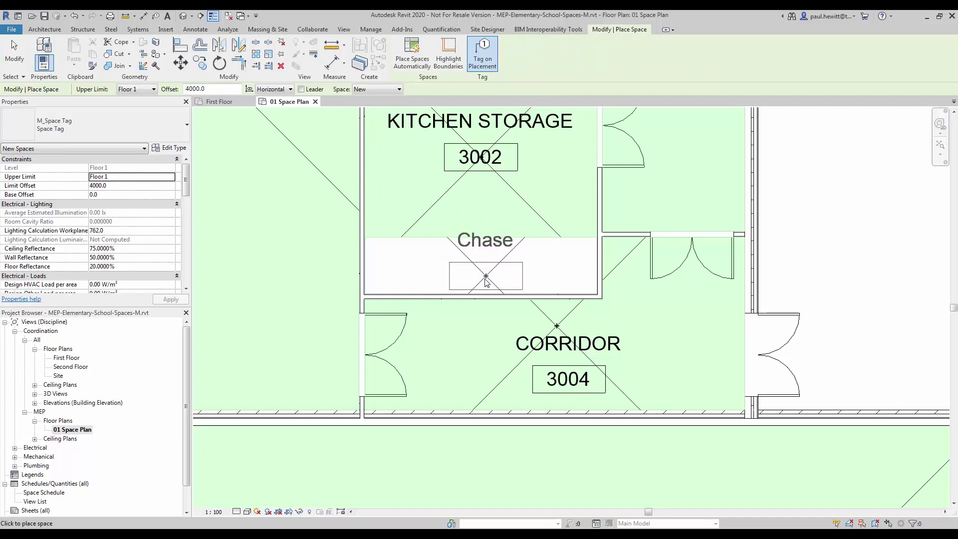
left_click(483, 282)
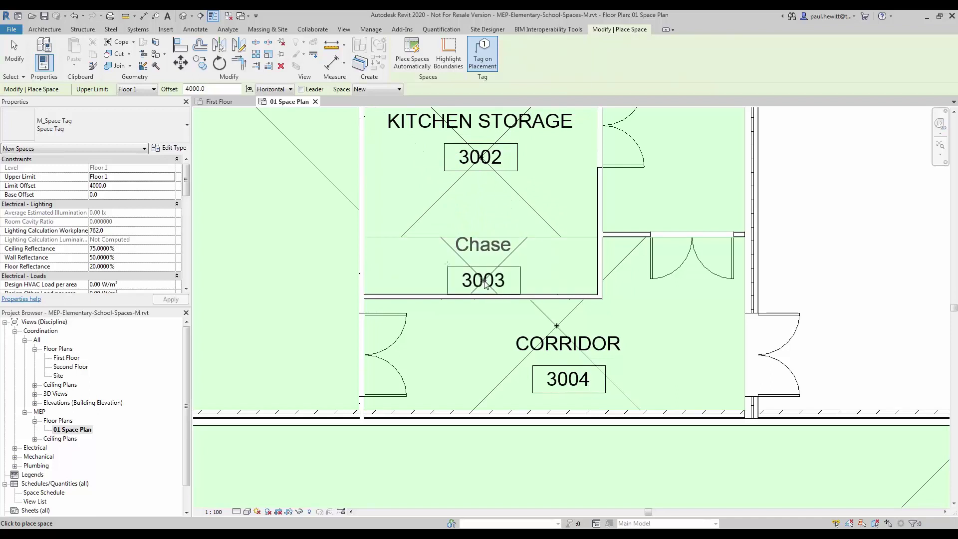
key("Escape")
key("Escape")
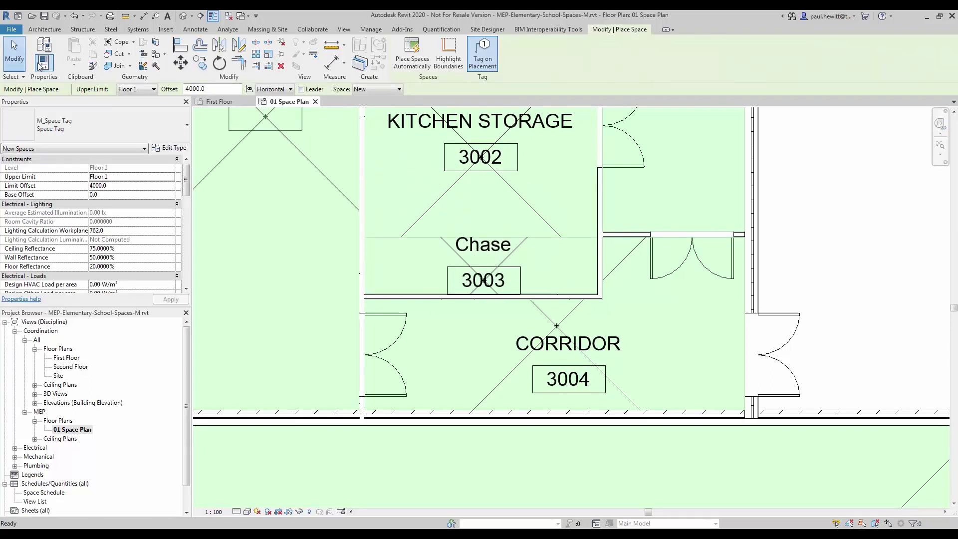
- Rename the new space 3003 to PANTRY and zoom out
left_click(449, 246)
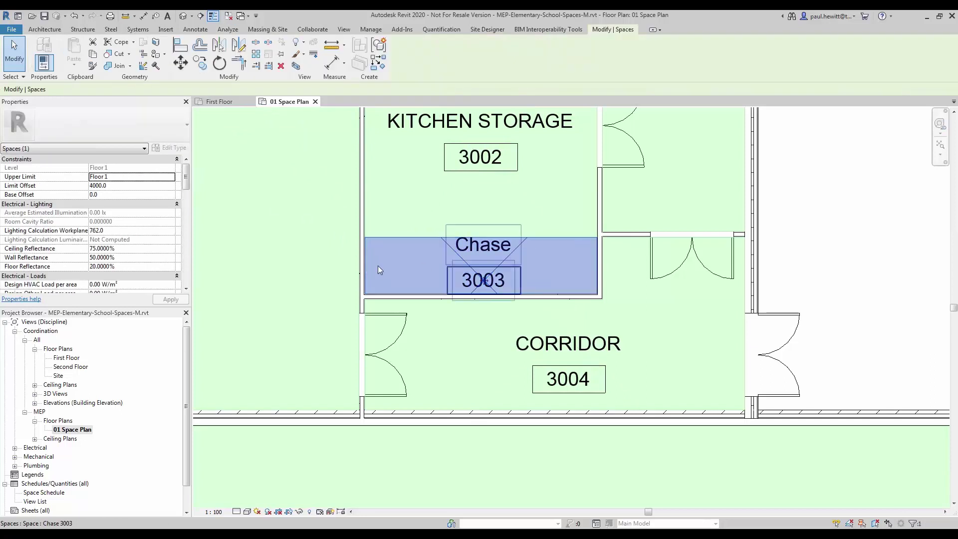
left_click_drag(186, 178, 186, 237)
left_click(116, 212)
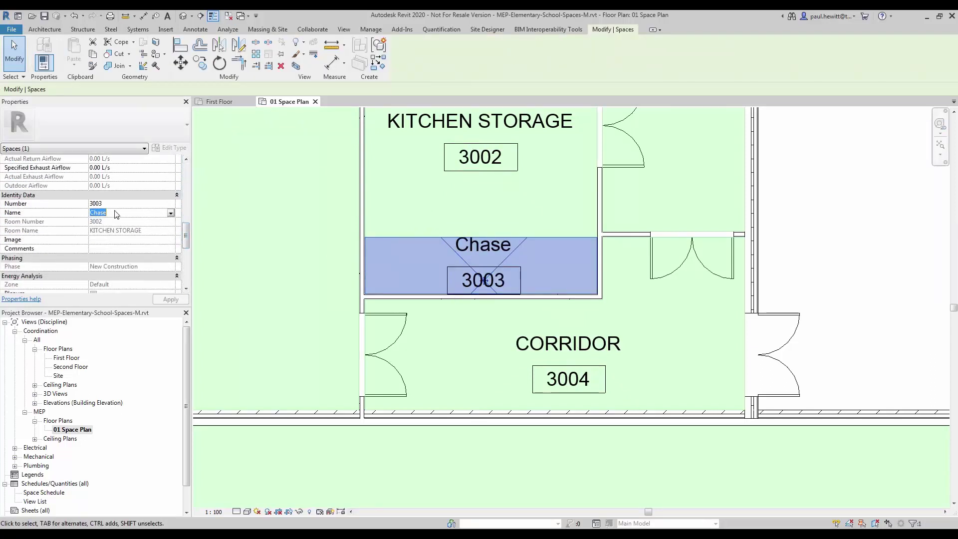
type("PANTR")
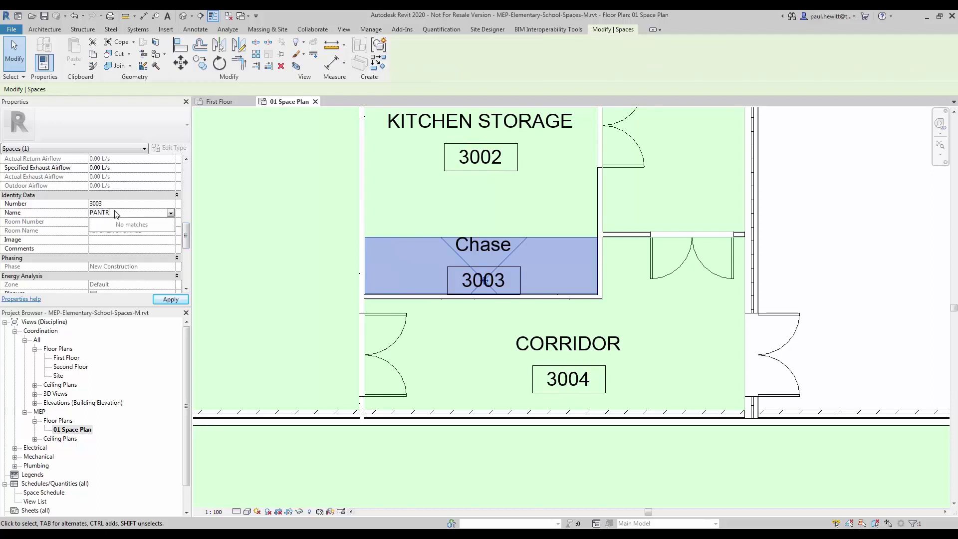
type("Y")
key("Return")
left_click(161, 300)
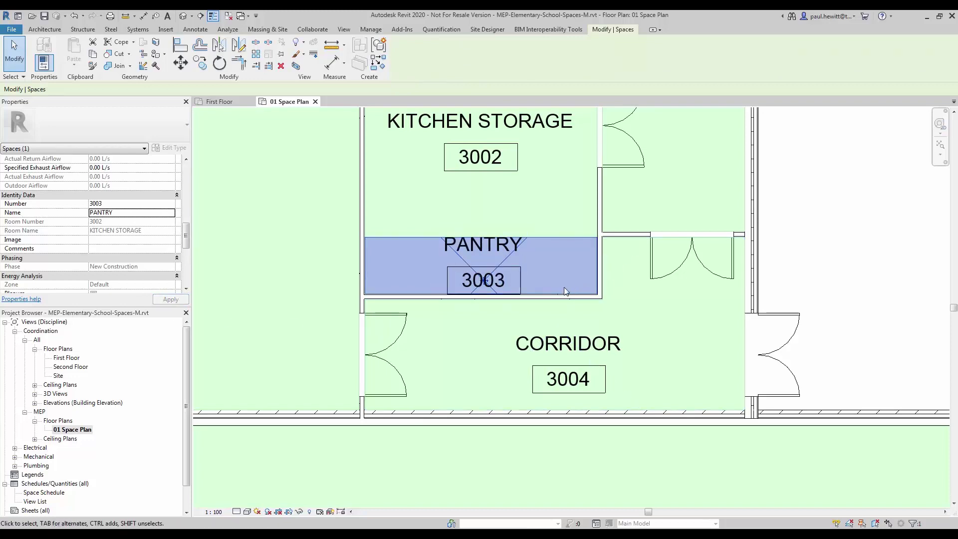
key("Escape")
scroll(565, 291, "down", 6)
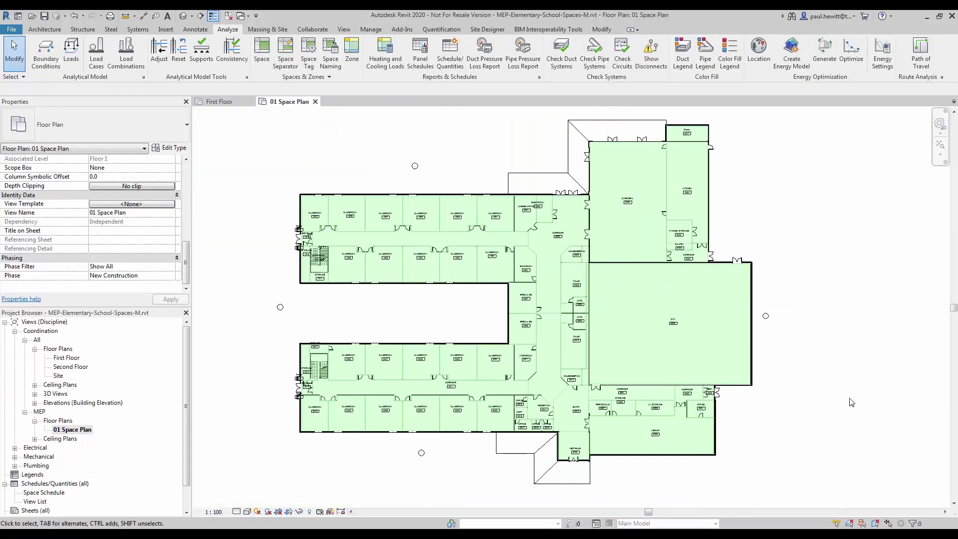